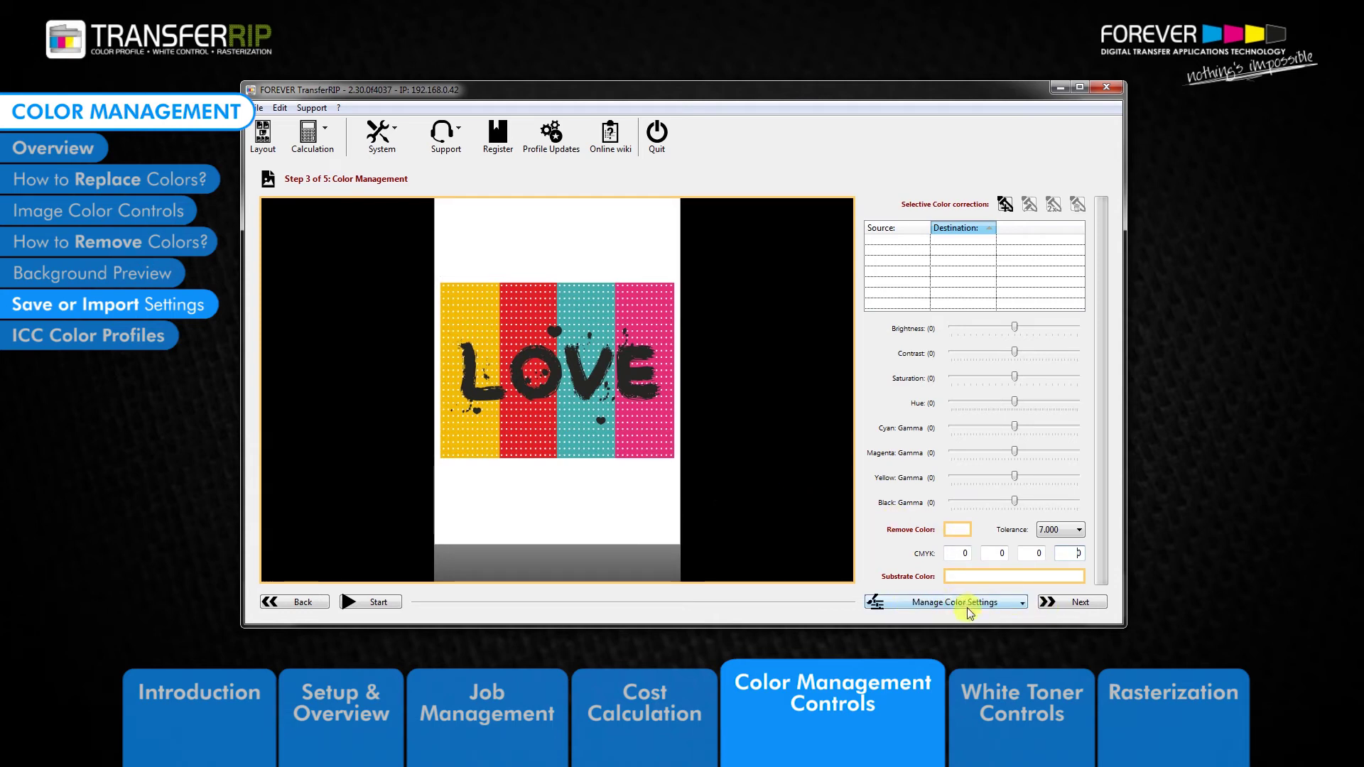
- Look over the save and load color settings options, then close them without choosing one
left_click(996, 603)
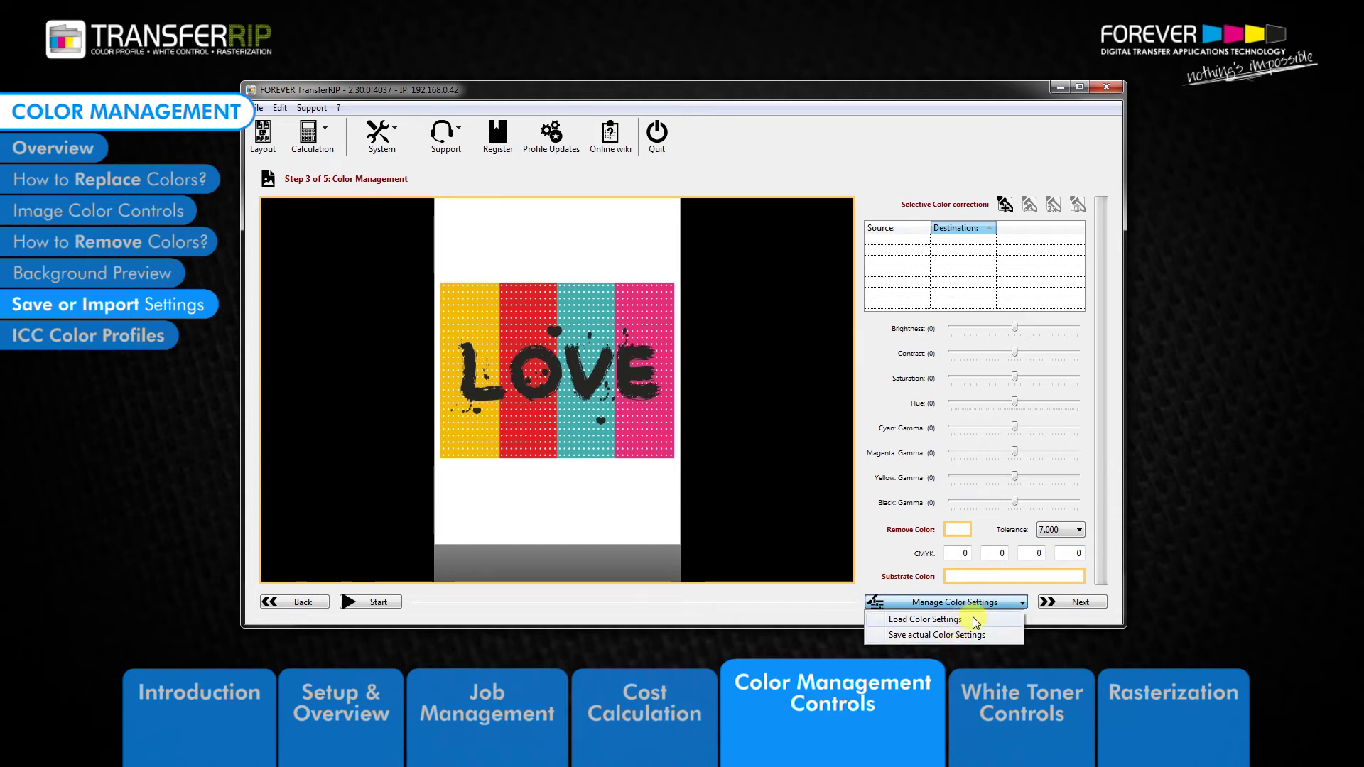
left_click(1018, 595)
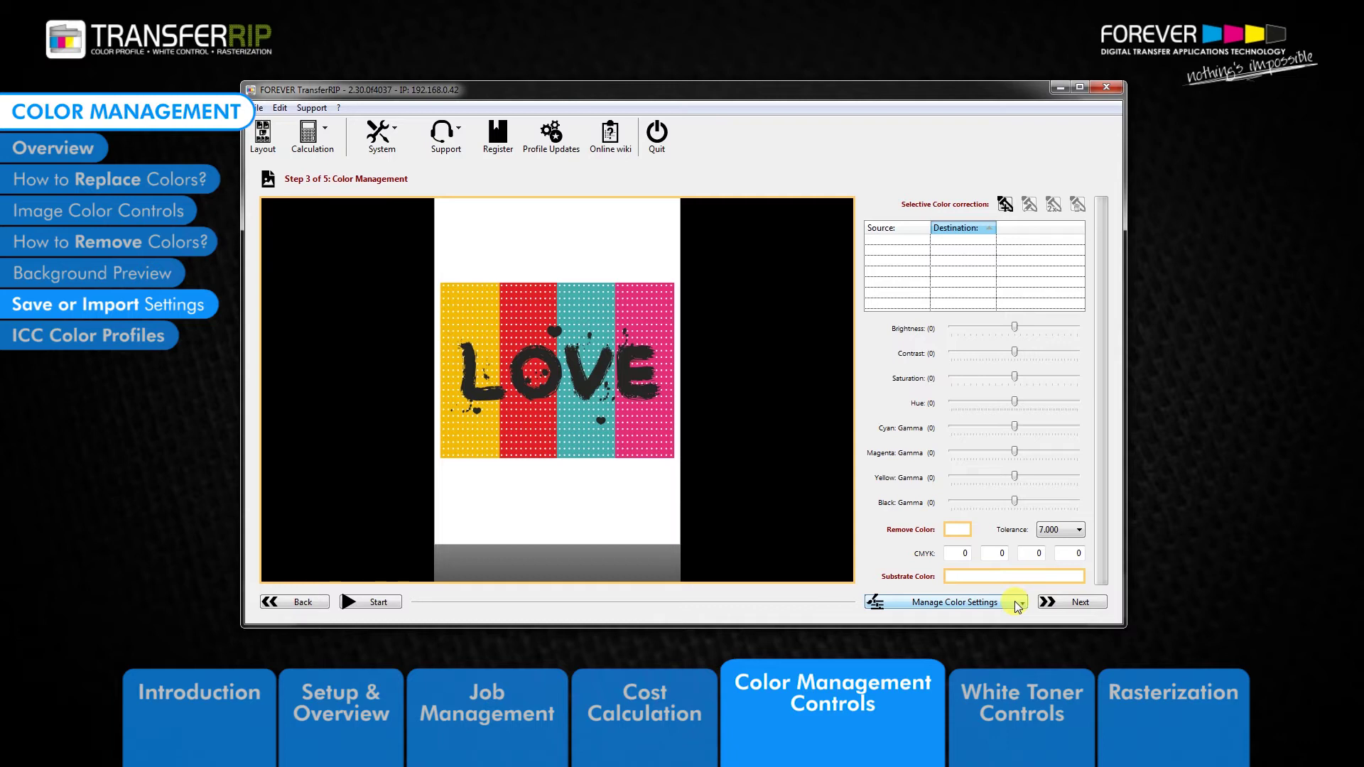
left_click(1014, 601)
left_click(967, 635)
- Set Brightness 27, Contrast -36, Saturation 18, Hue 36, Yellow Gamma -23 and Black Gamma 50
left_click_drag(1015, 329, 1026, 403)
left_click(1017, 402)
left_click_drag(1014, 476, 1046, 502)
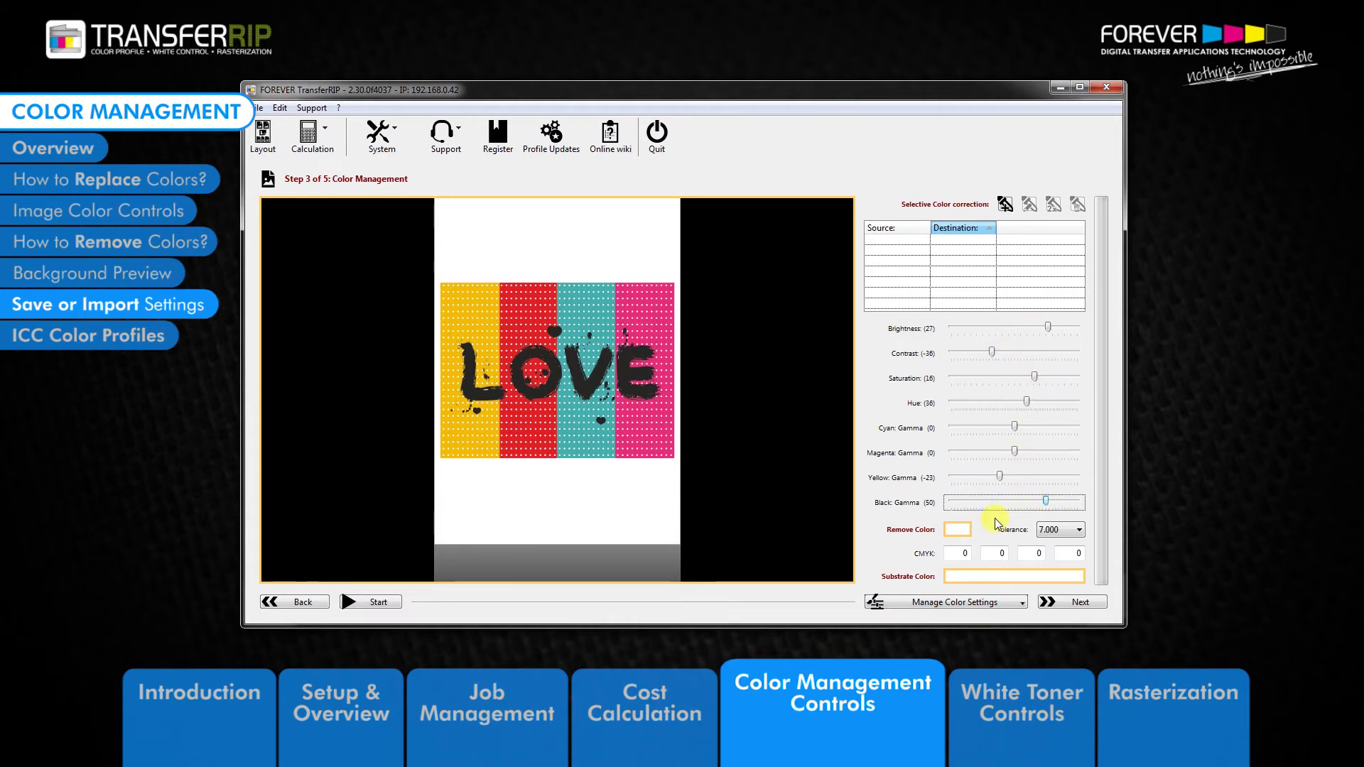
left_click(985, 603)
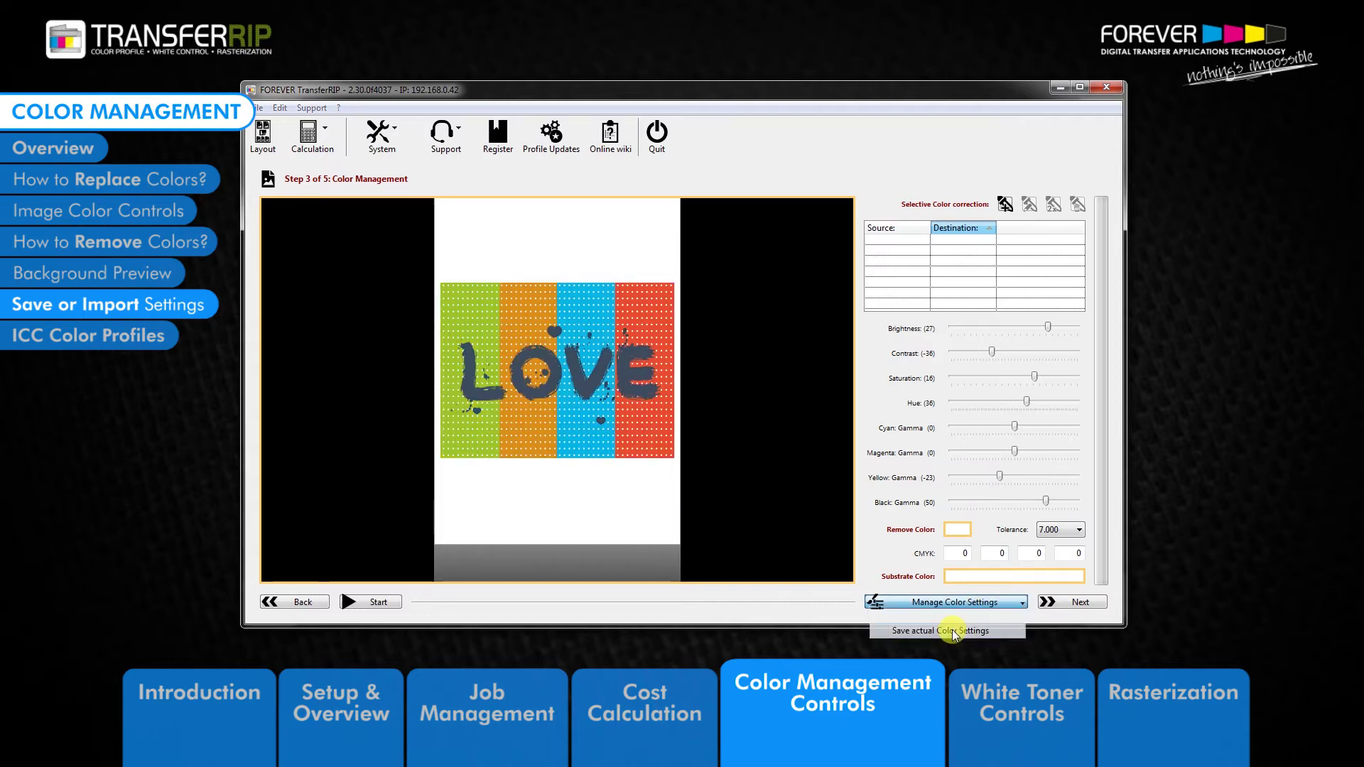
- Save the current color adjustments as a preset named 'Color Changes'
left_click(954, 631)
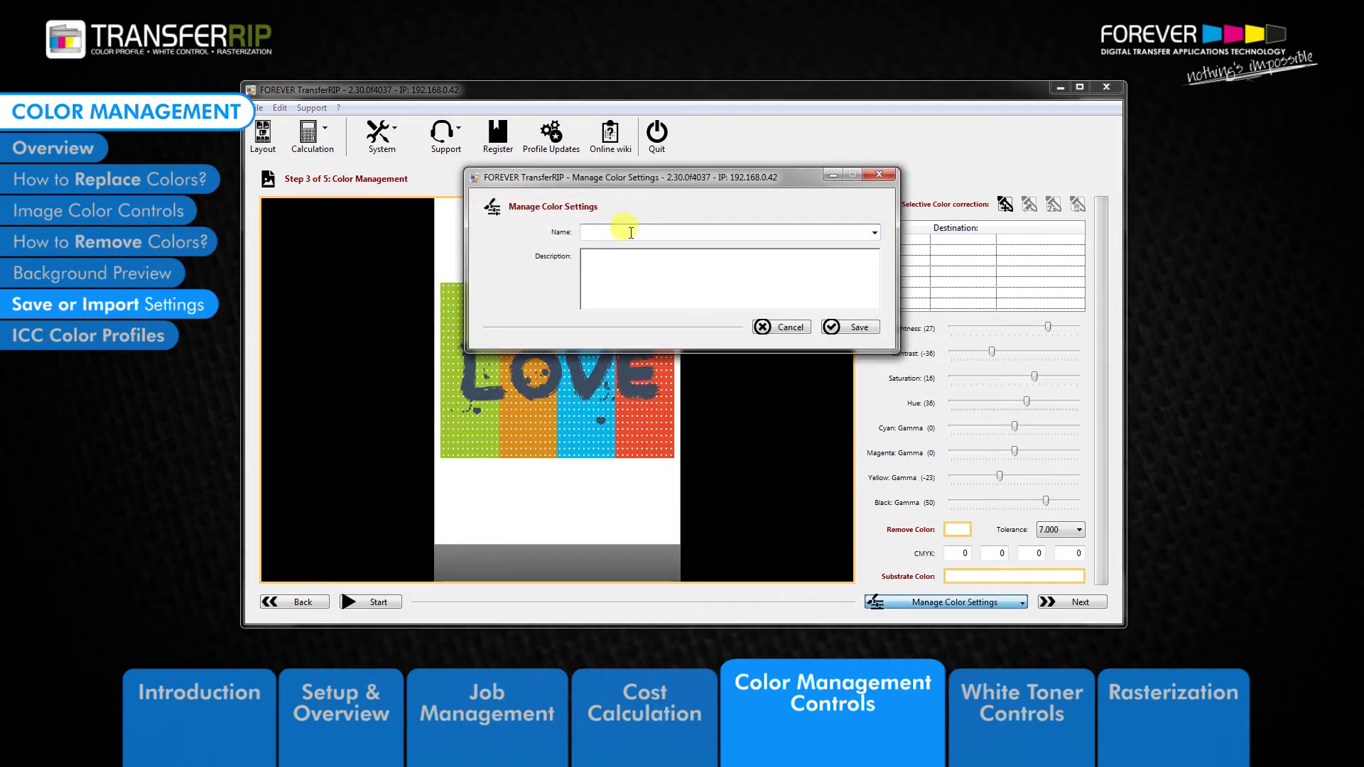
type("Color Changes")
left_click(852, 326)
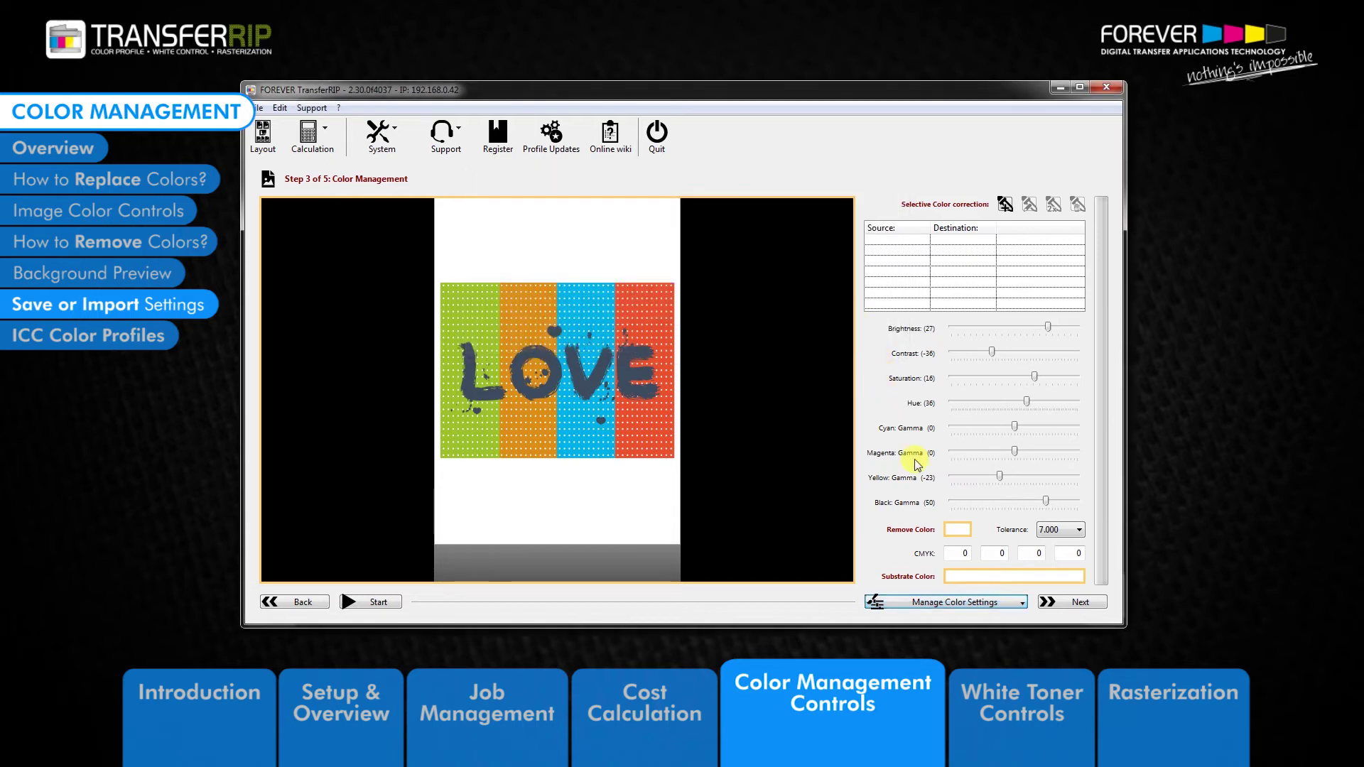
left_click(952, 602)
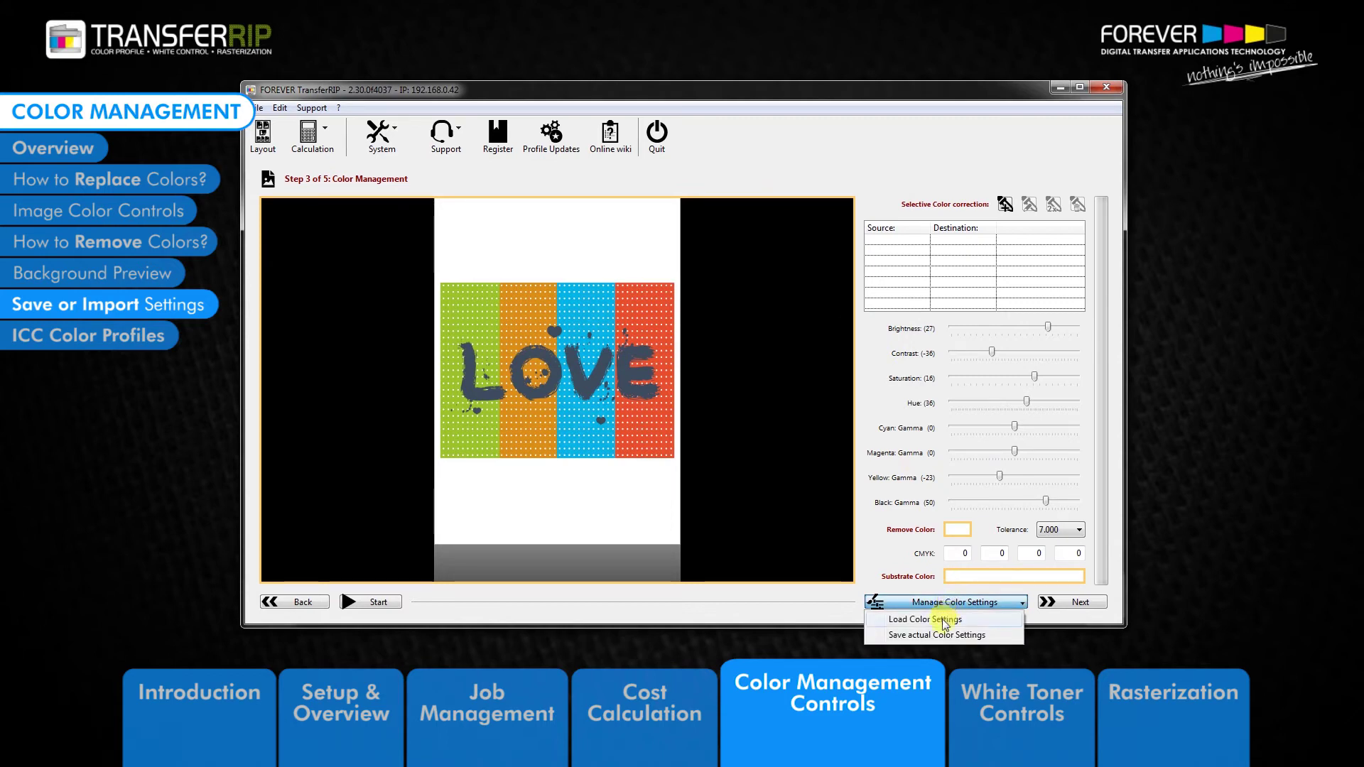
left_click(945, 620)
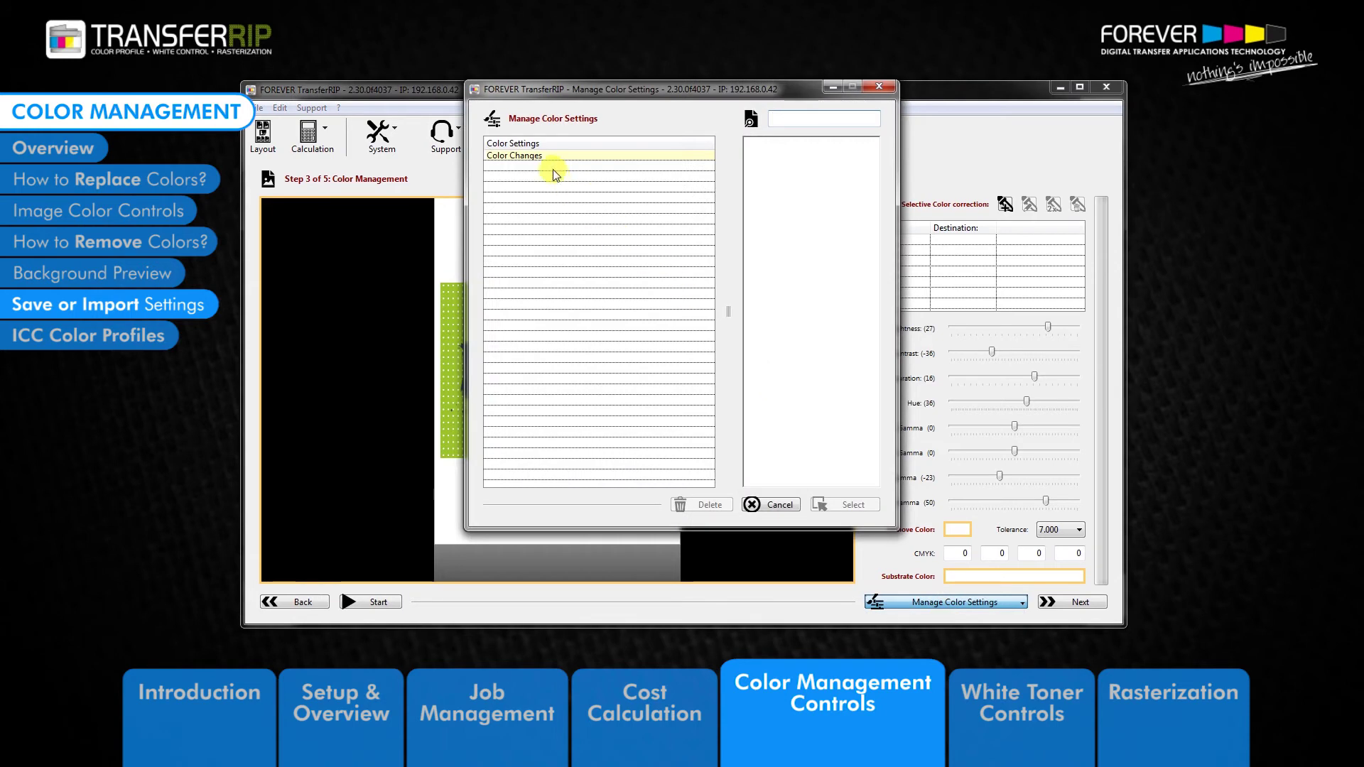
left_click(524, 156)
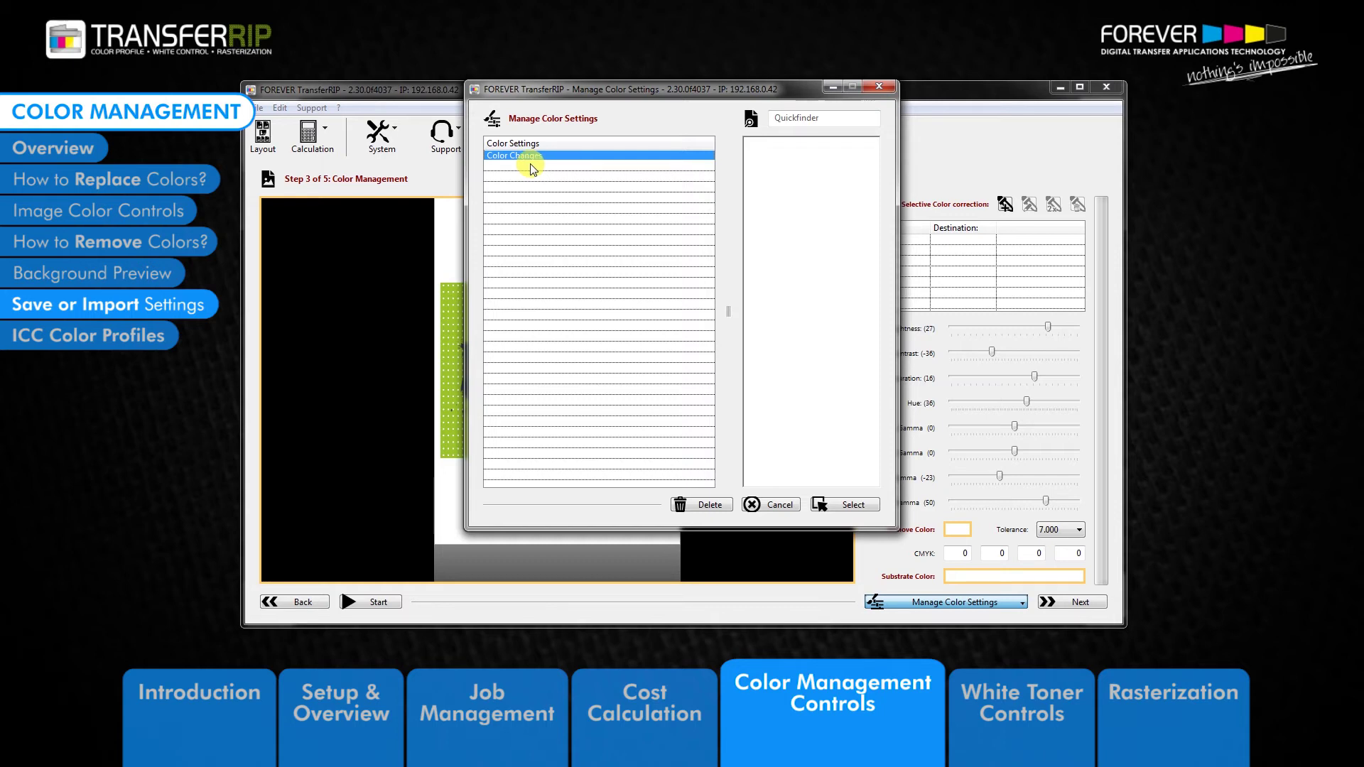
left_click(532, 167, "ctrl")
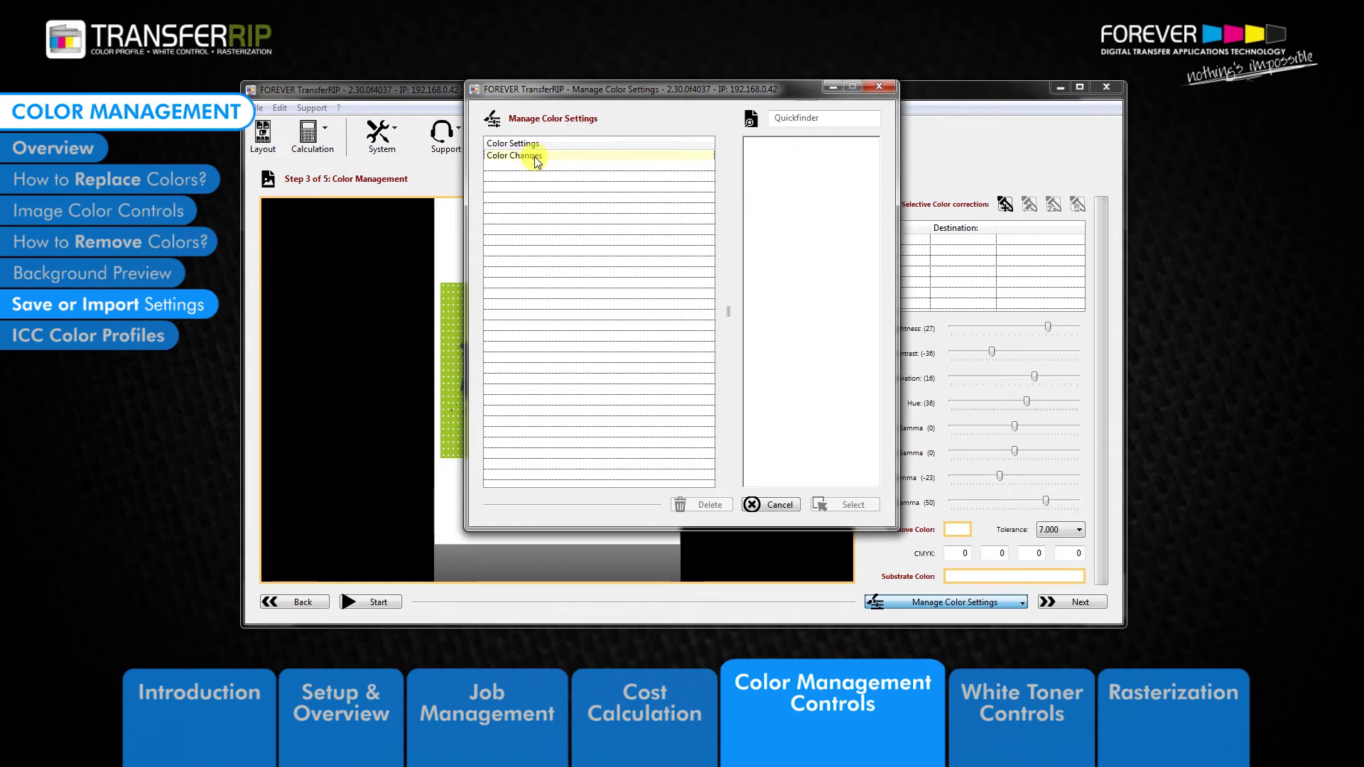
left_click(533, 156)
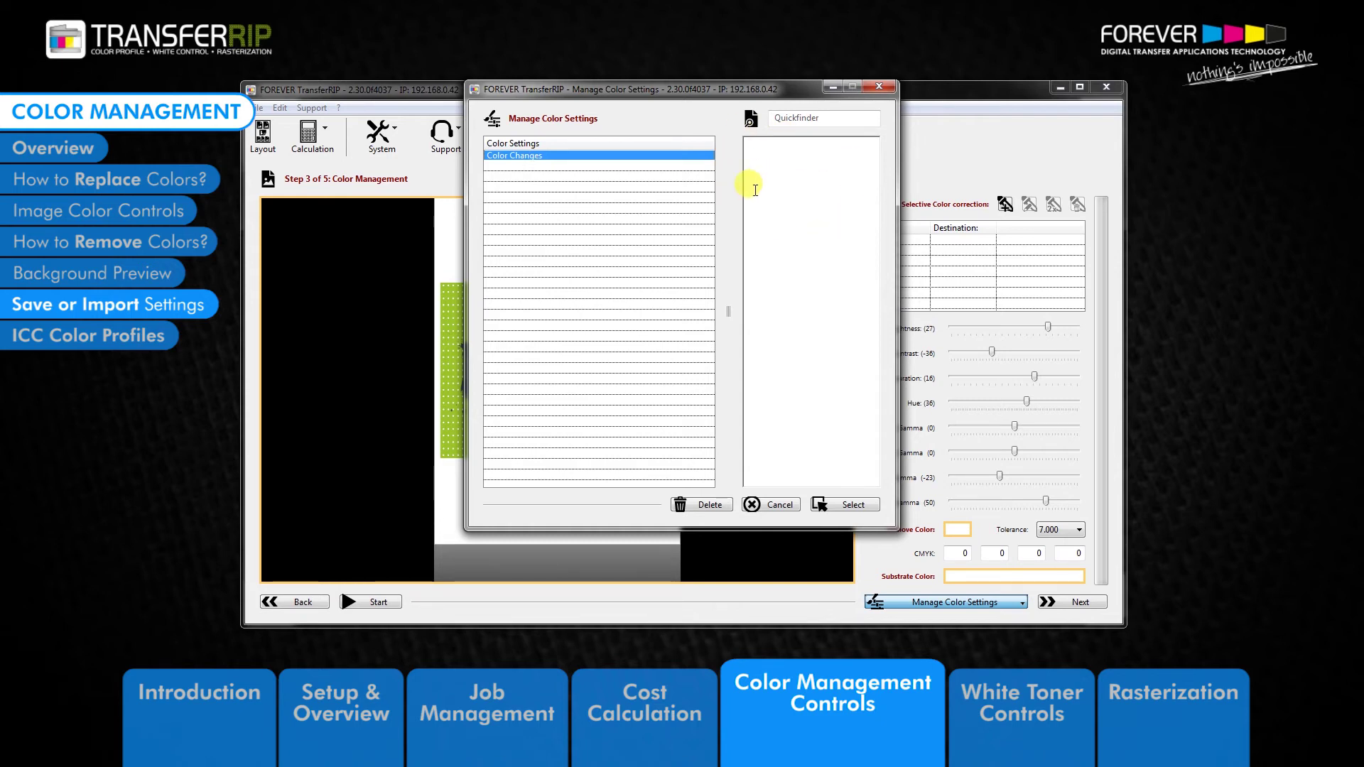
left_click(578, 177)
left_click(563, 154)
left_click(564, 173)
left_click(570, 156)
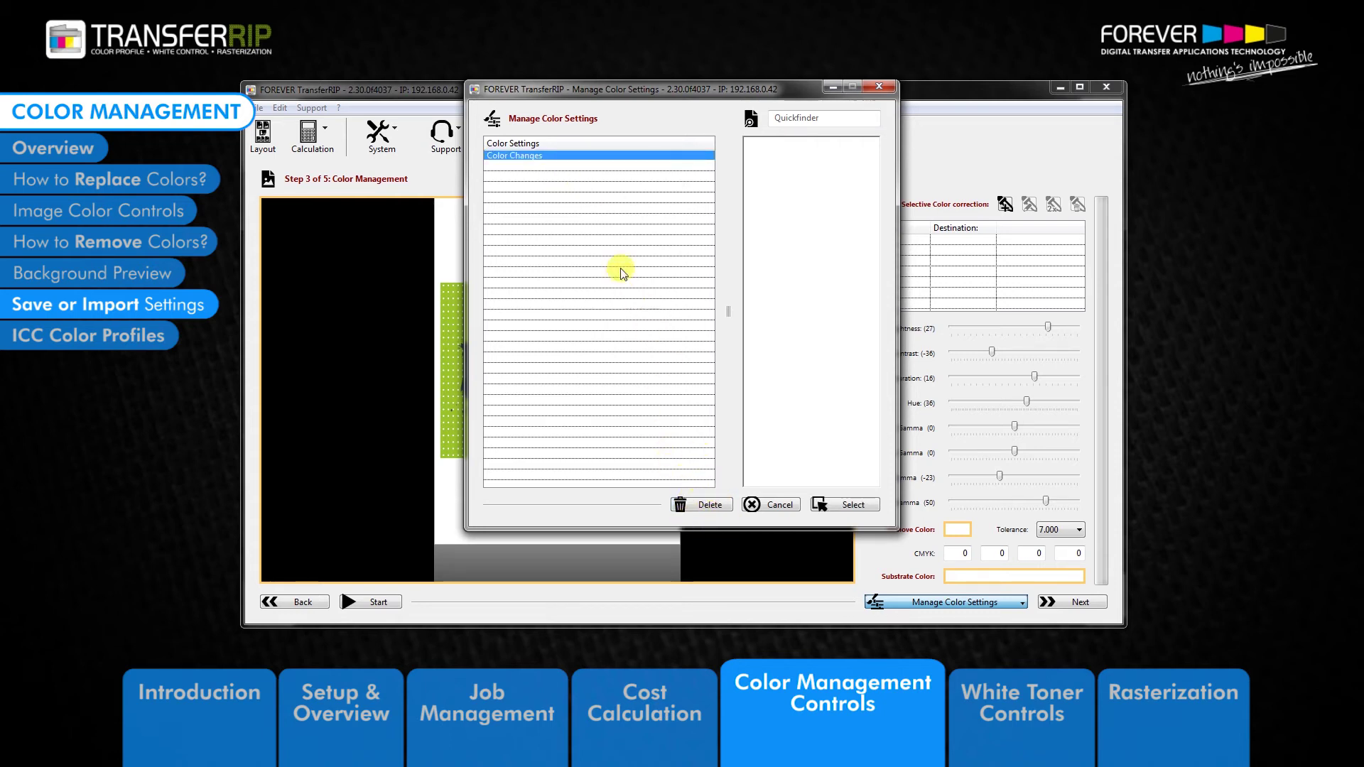
left_click(879, 86)
left_click(985, 503)
- Return Black Gamma, Yellow Gamma, Hue, Saturation, Contrast and Brightness all to 0
left_click(1025, 477)
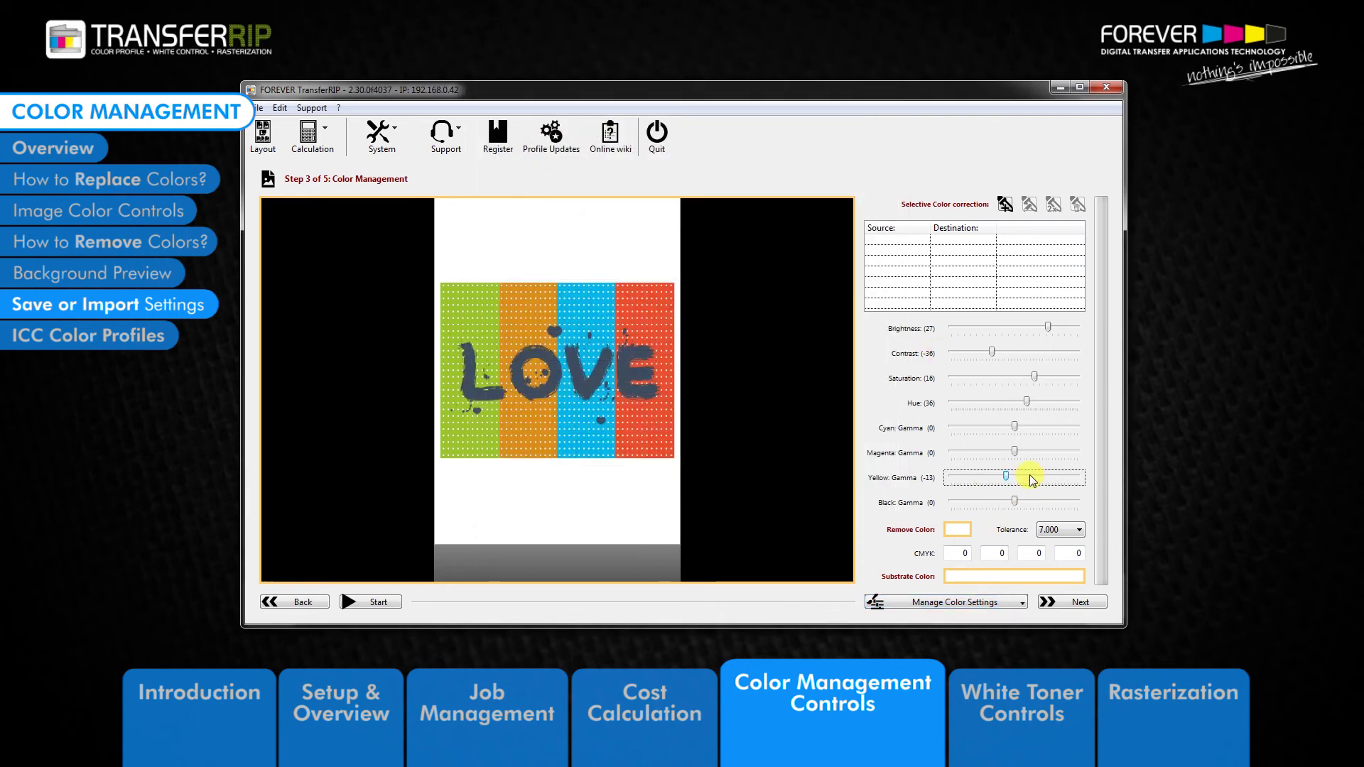
left_click(1092, 477)
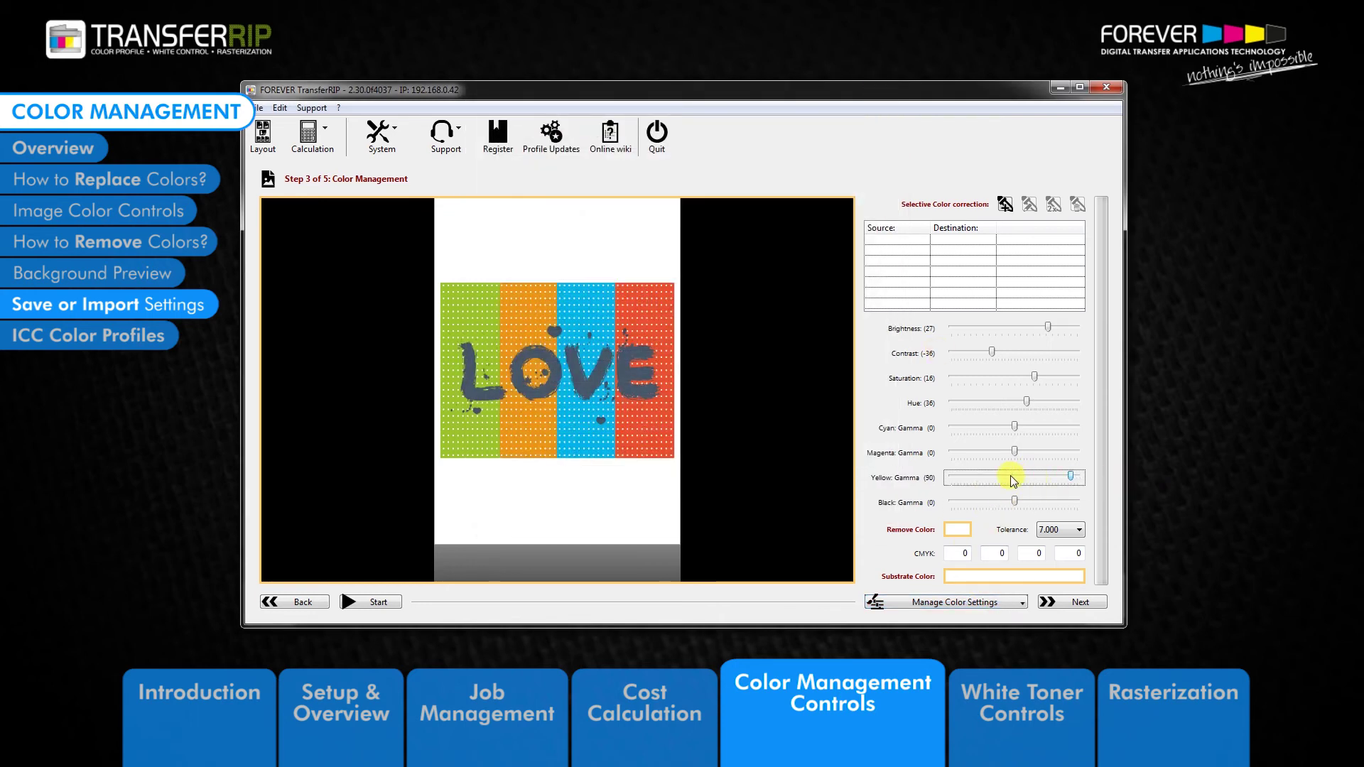
left_click(1010, 475)
left_click_drag(1081, 402, 999, 403)
left_click(1001, 374)
left_click(1001, 373)
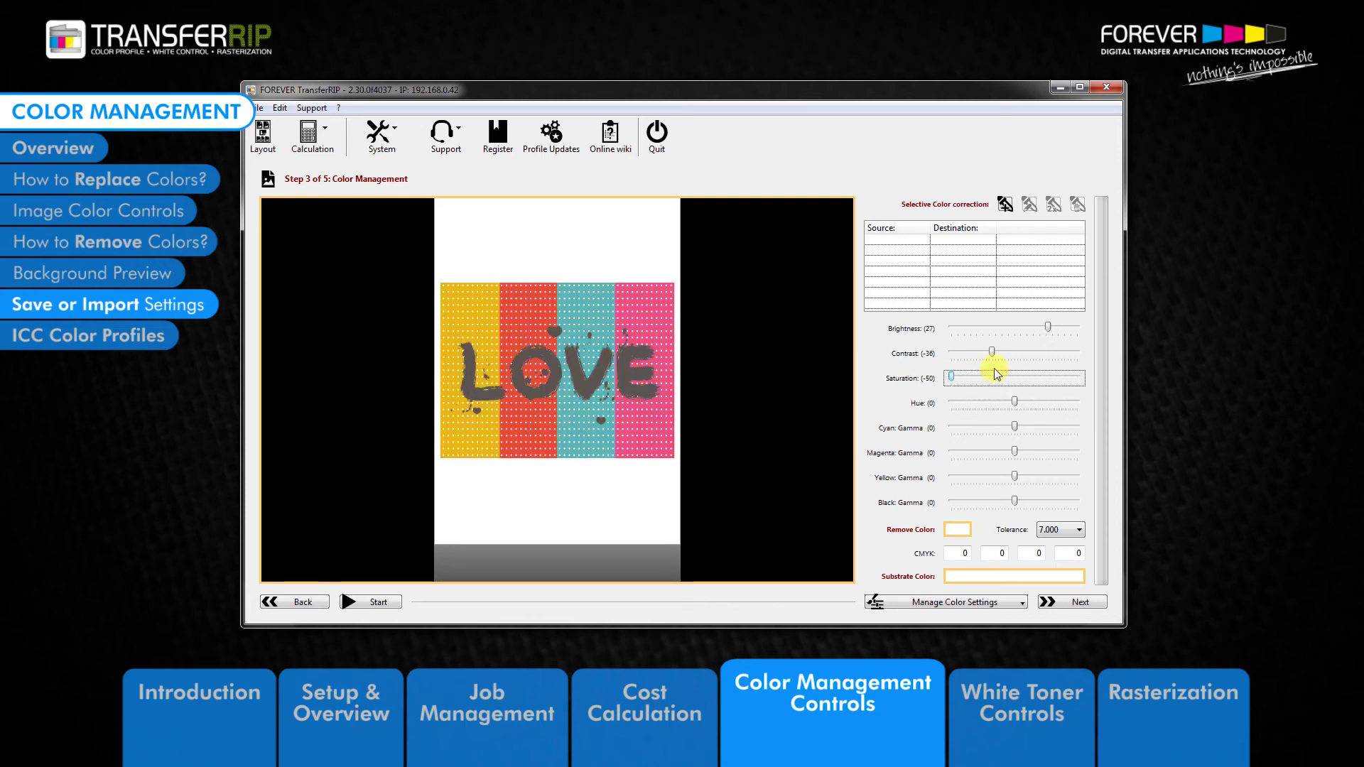
left_click_drag(931, 352, 930, 353)
left_click_drag(1013, 324, 1020, 375)
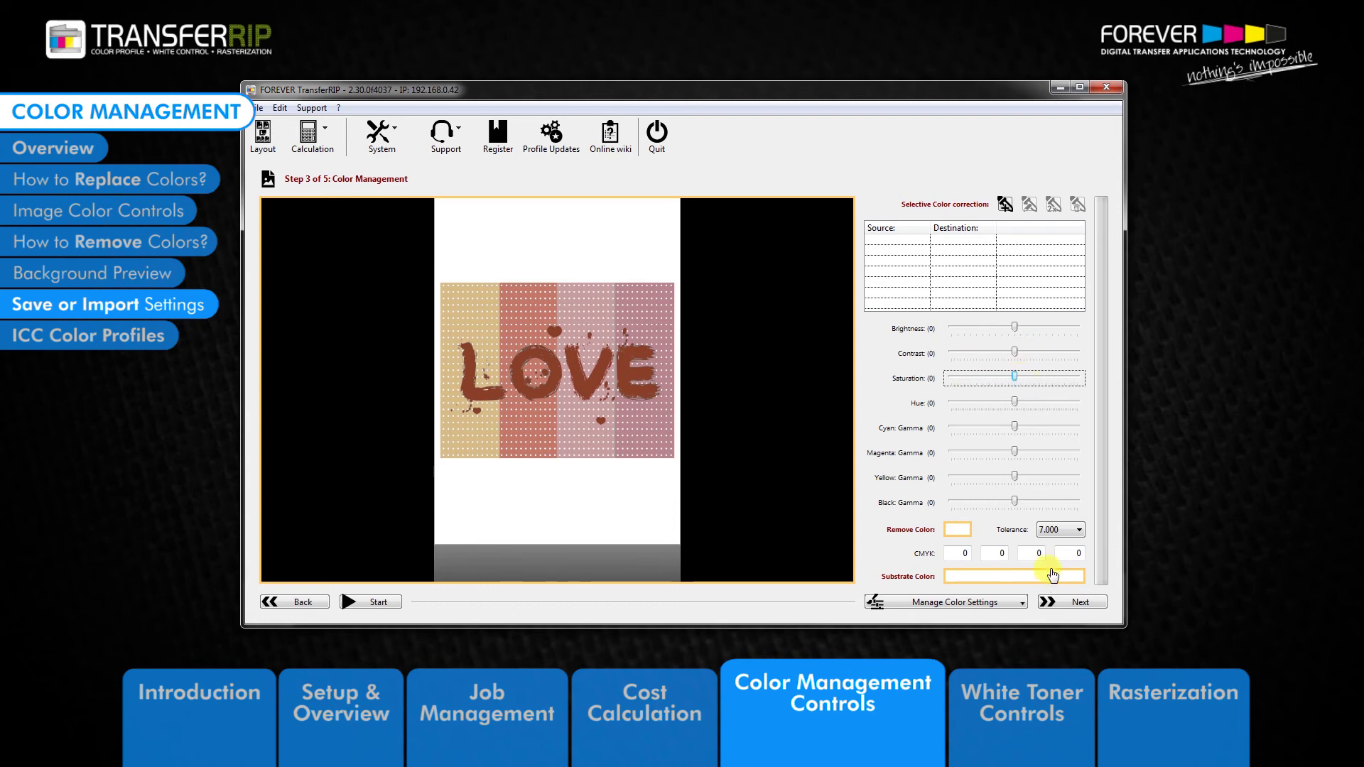
left_click(978, 602)
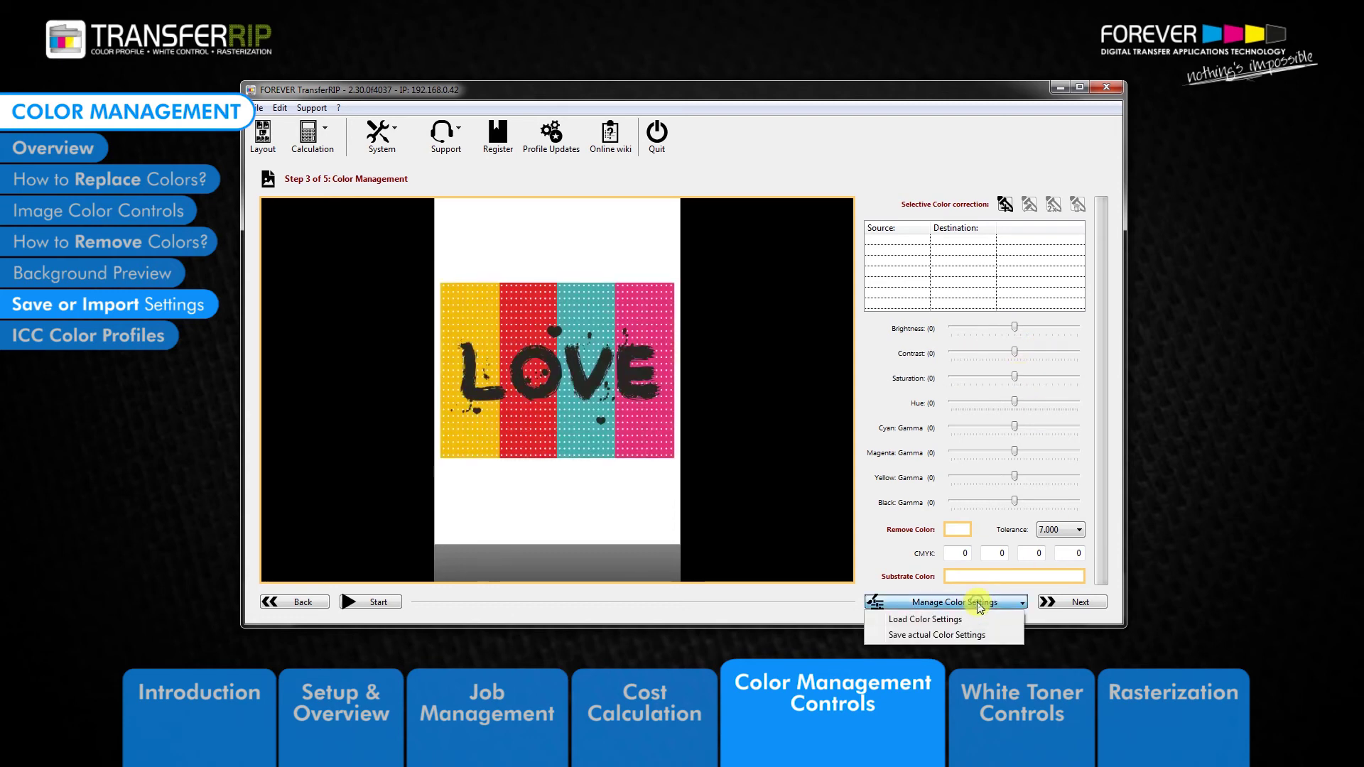
- Save the all-zero color settings as a preset named 'Reset'
left_click(951, 634)
type("Reset")
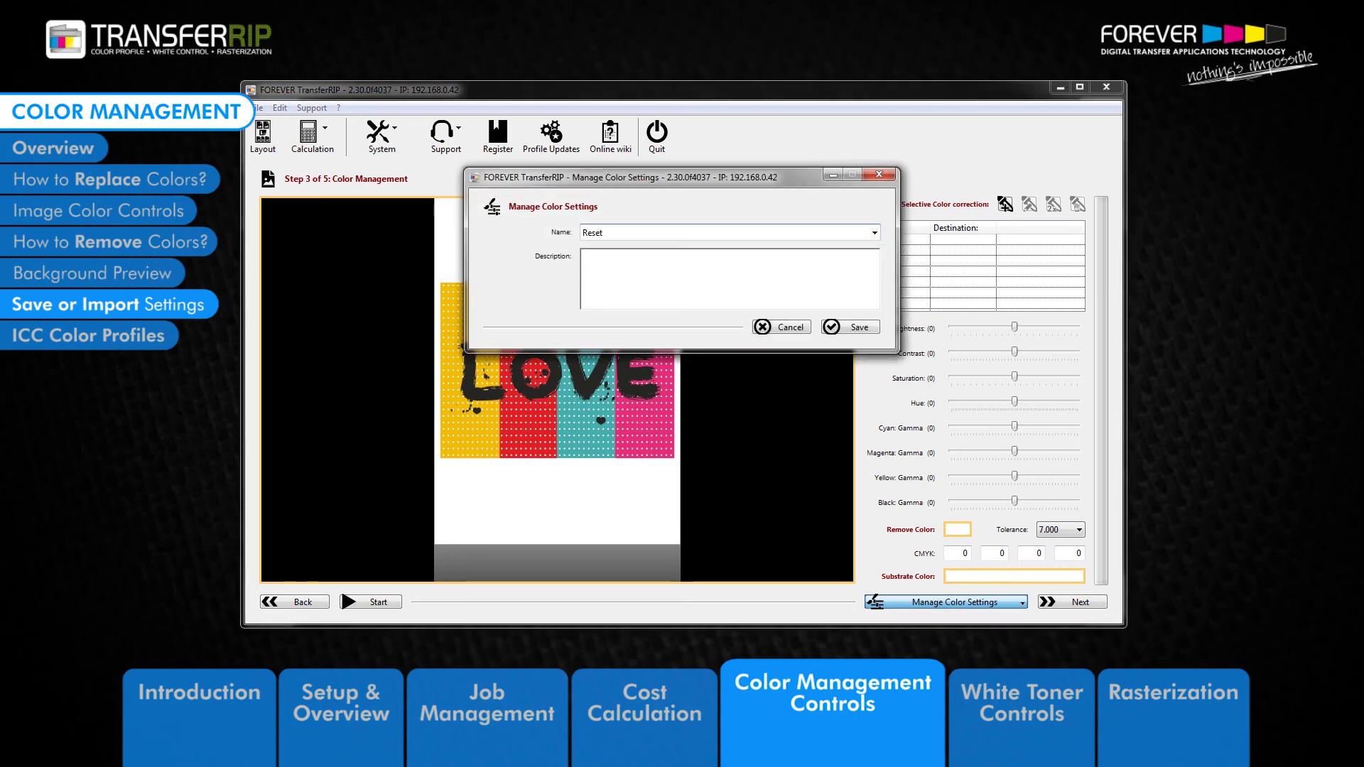
left_click(859, 327)
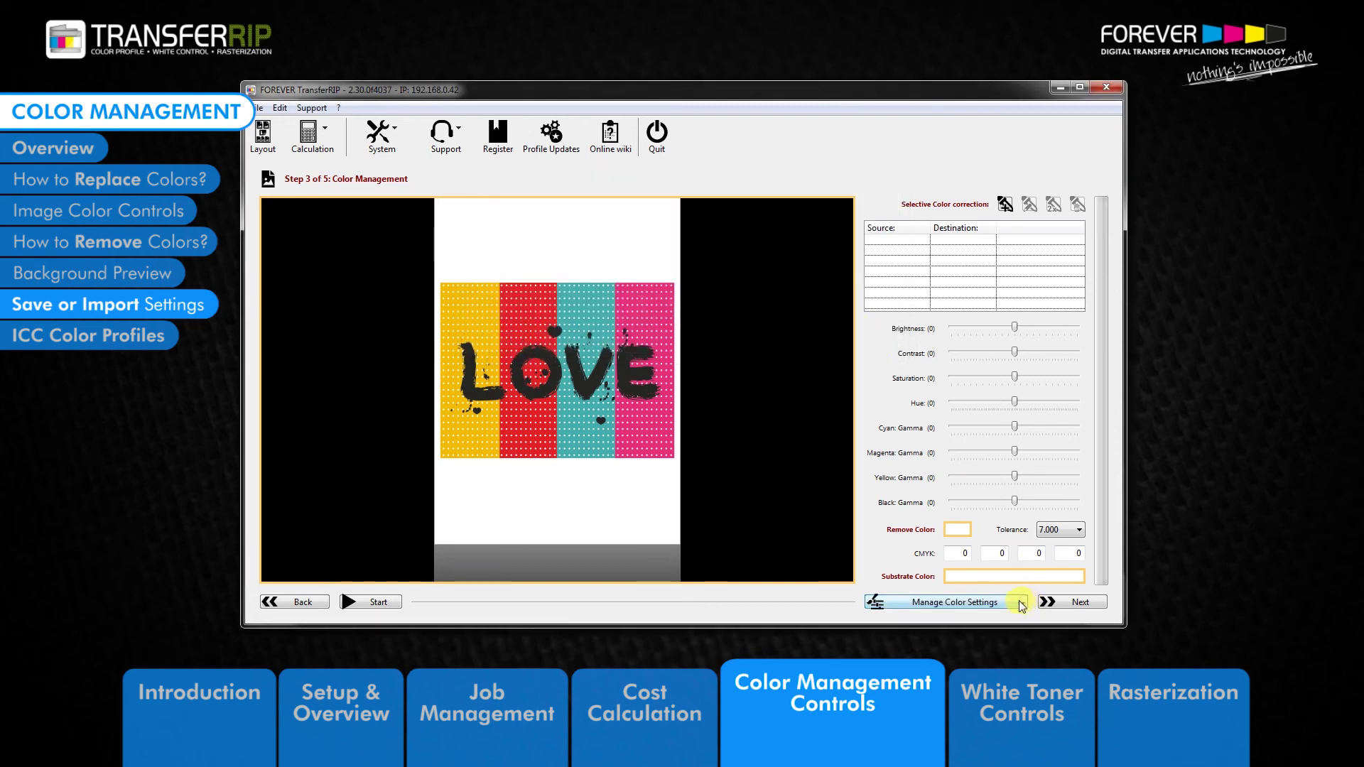
left_click(961, 604)
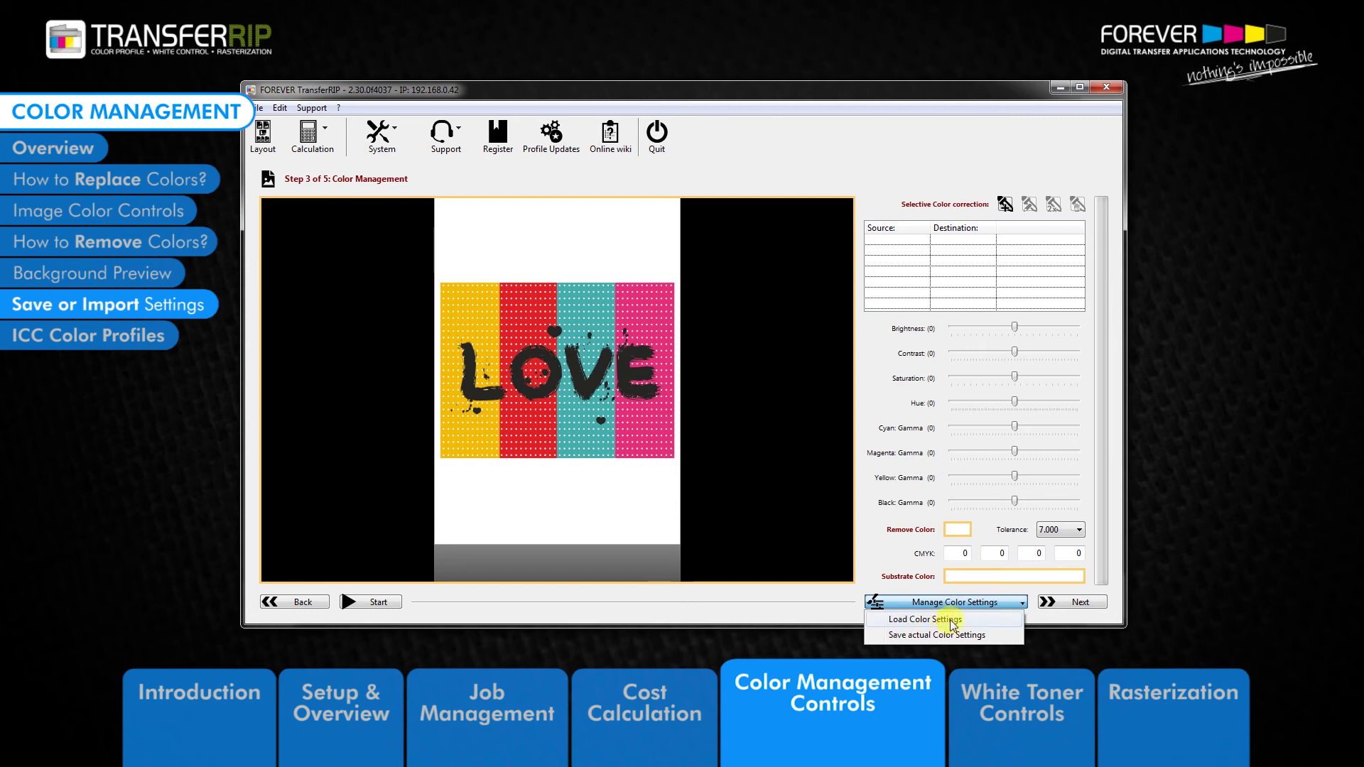
- Load the 'Color Changes' preset from the saved color settings list onto the LOVE image
left_click(944, 621)
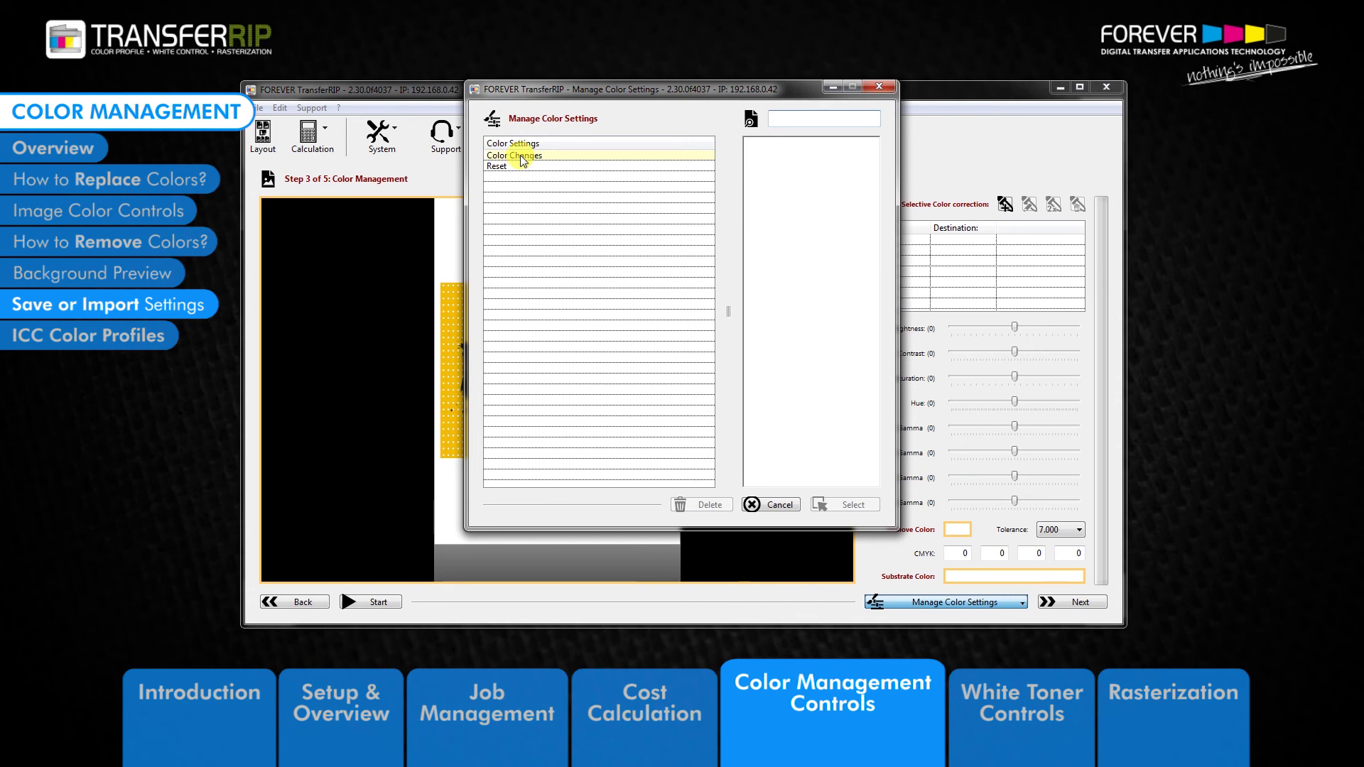
left_click(521, 156)
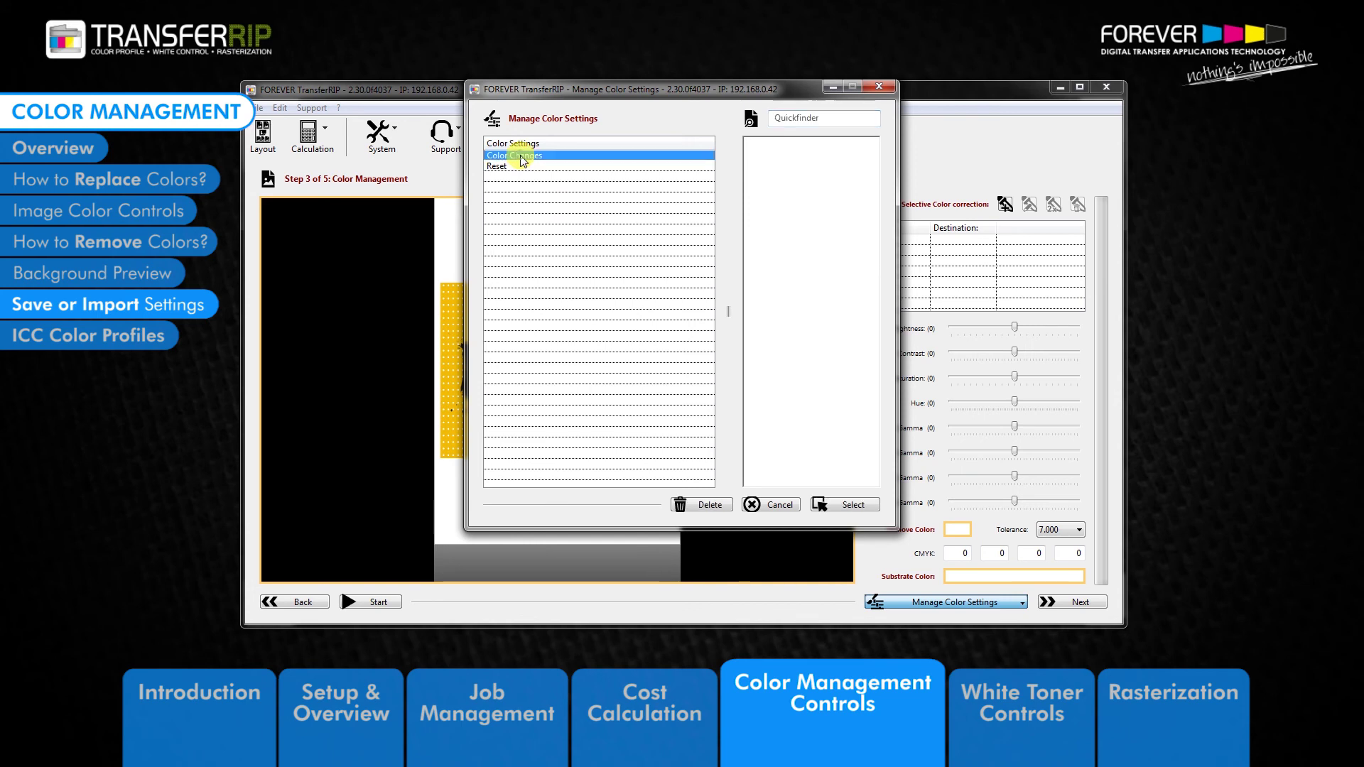
left_click(856, 505)
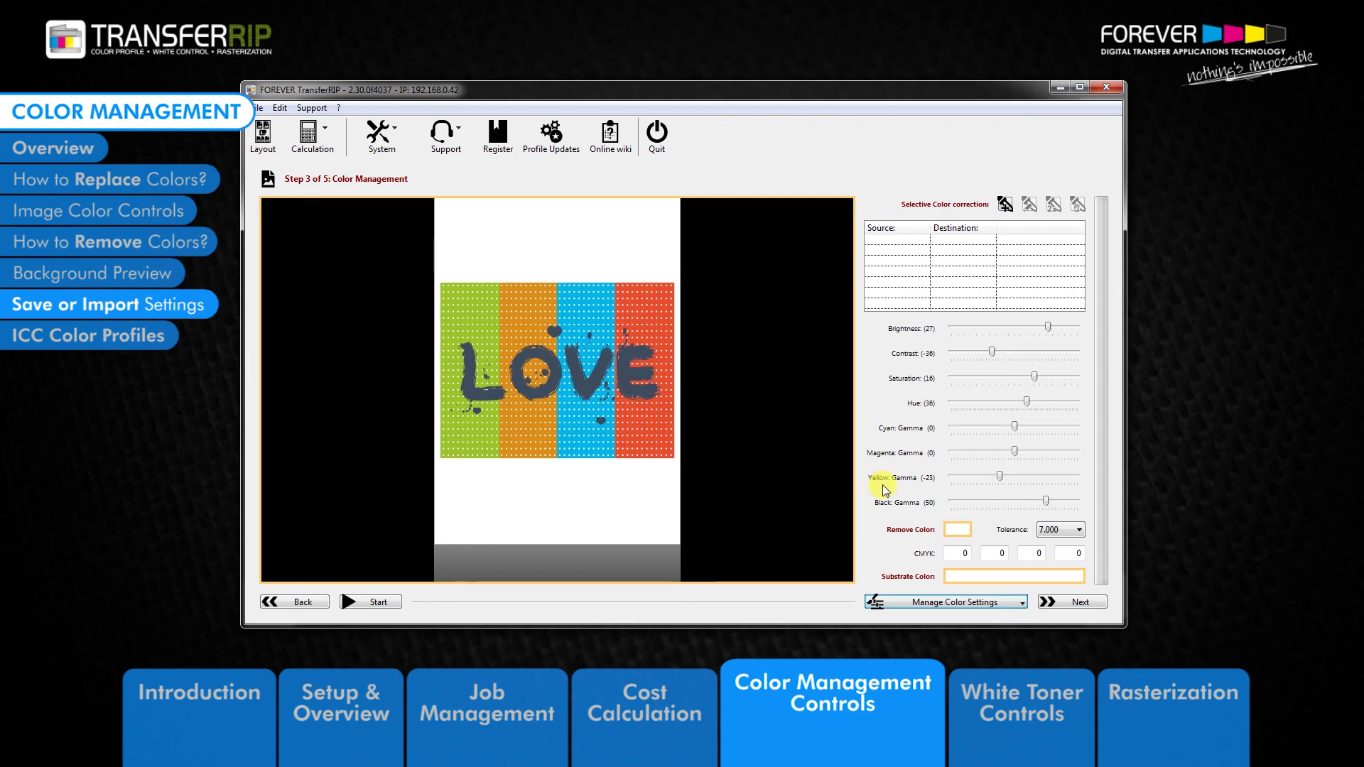
- Load the 'Reset' preset so every color slider returns to 0
left_click(939, 604)
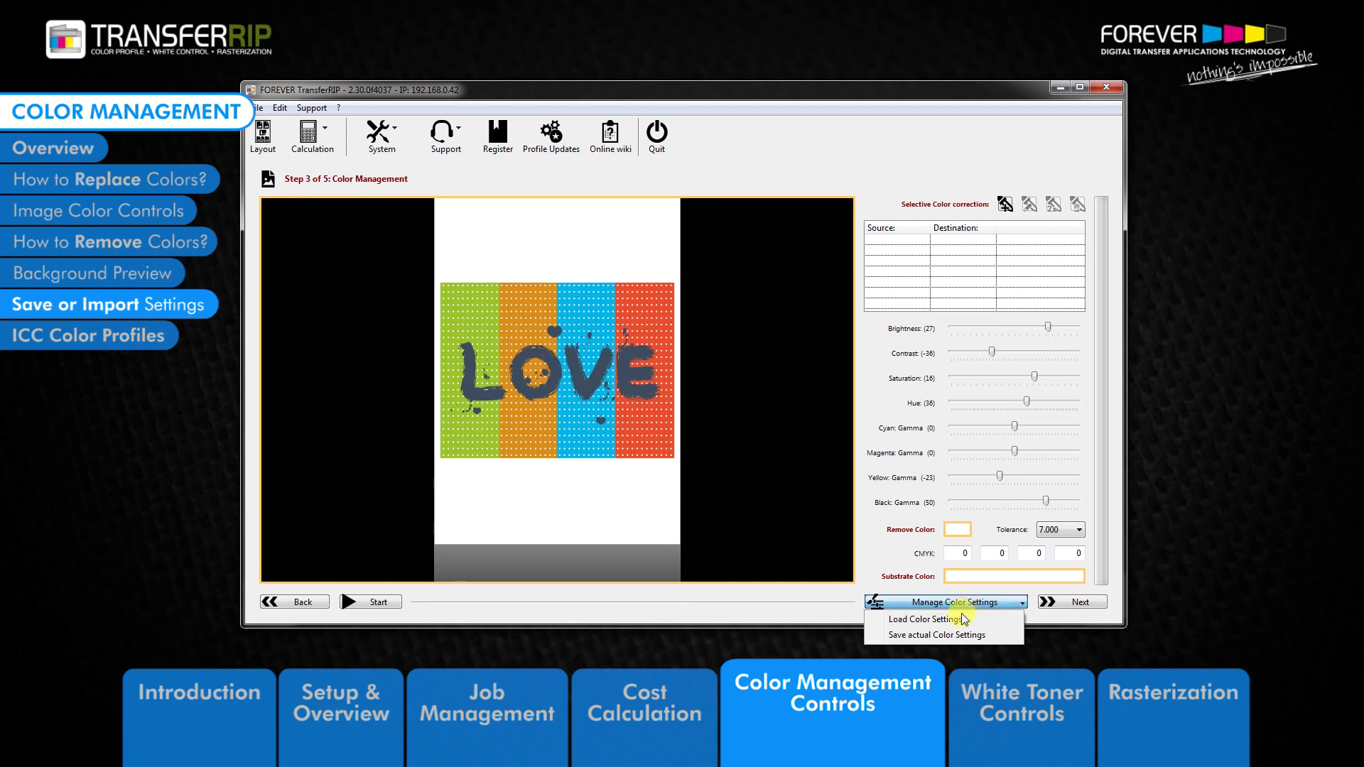
left_click(947, 620)
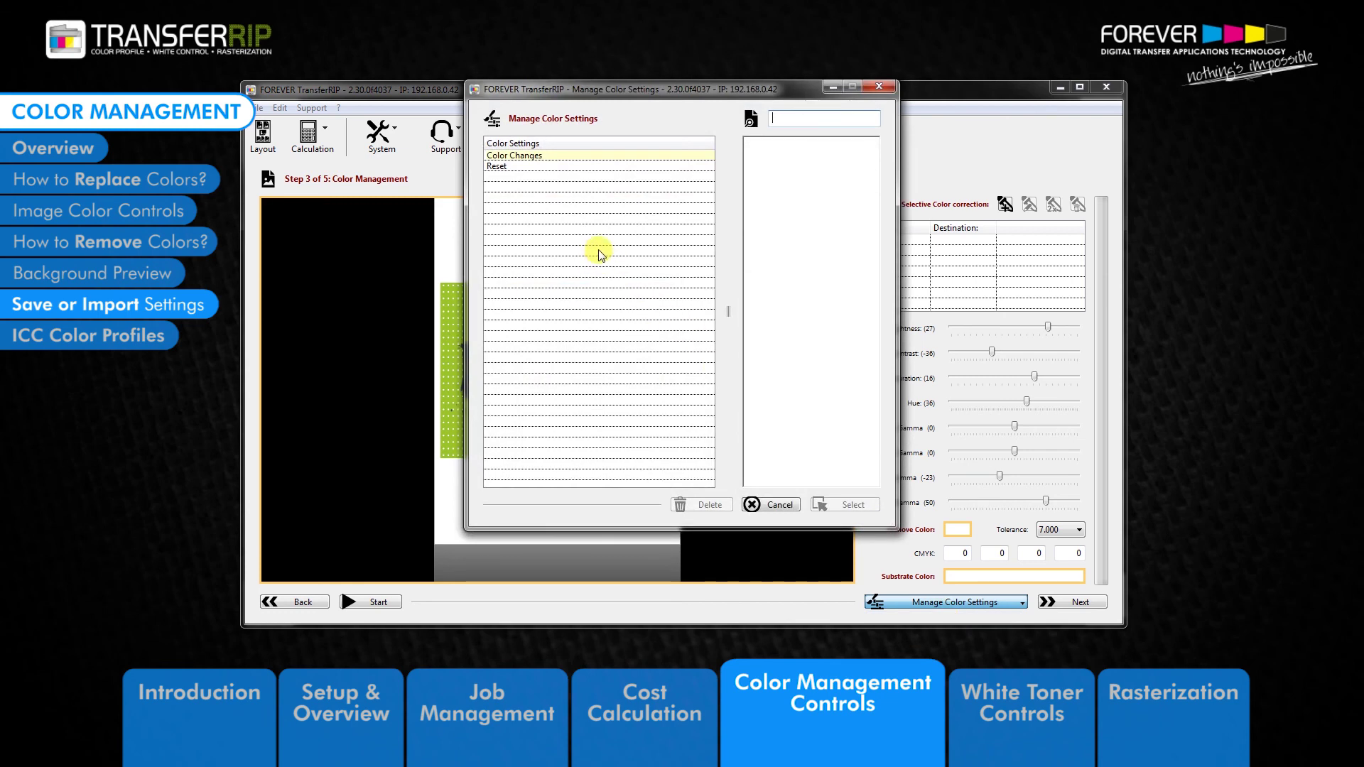
left_click(499, 167)
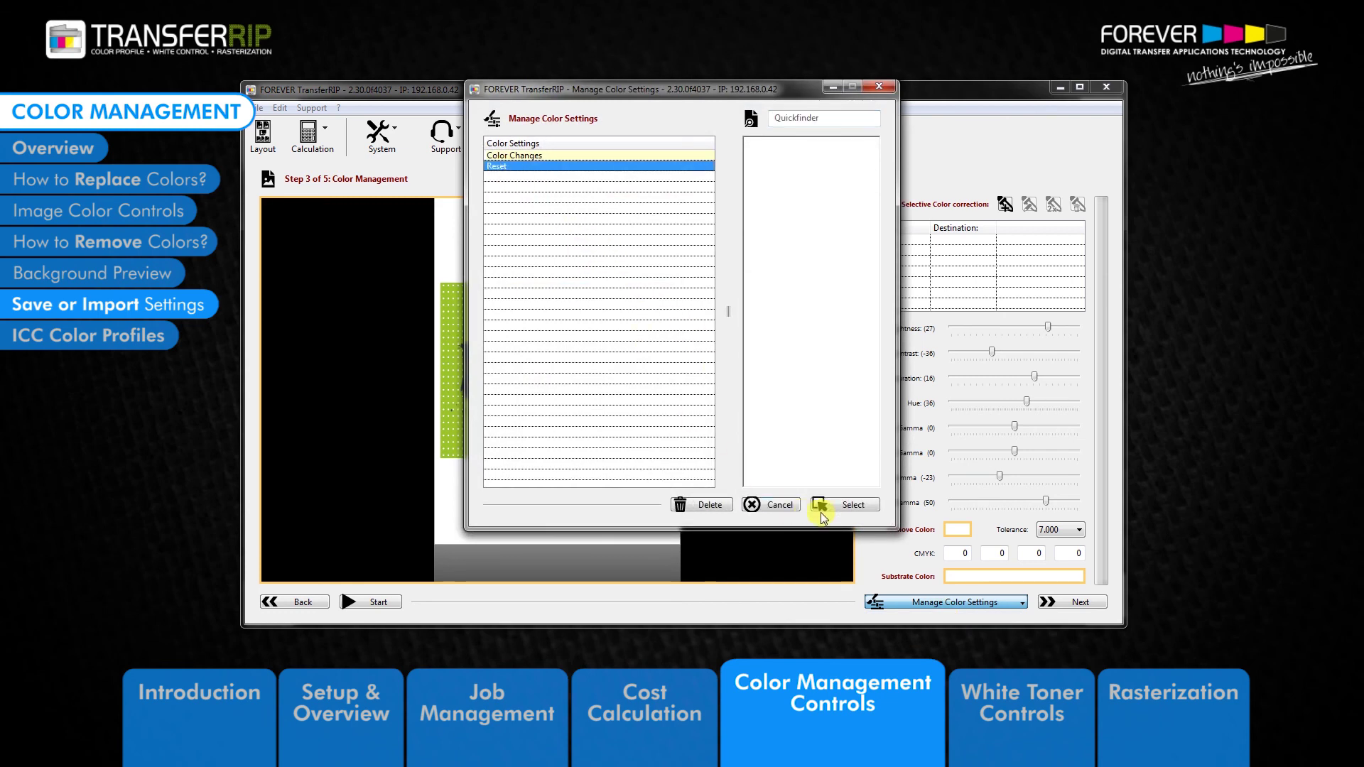
left_click(852, 506)
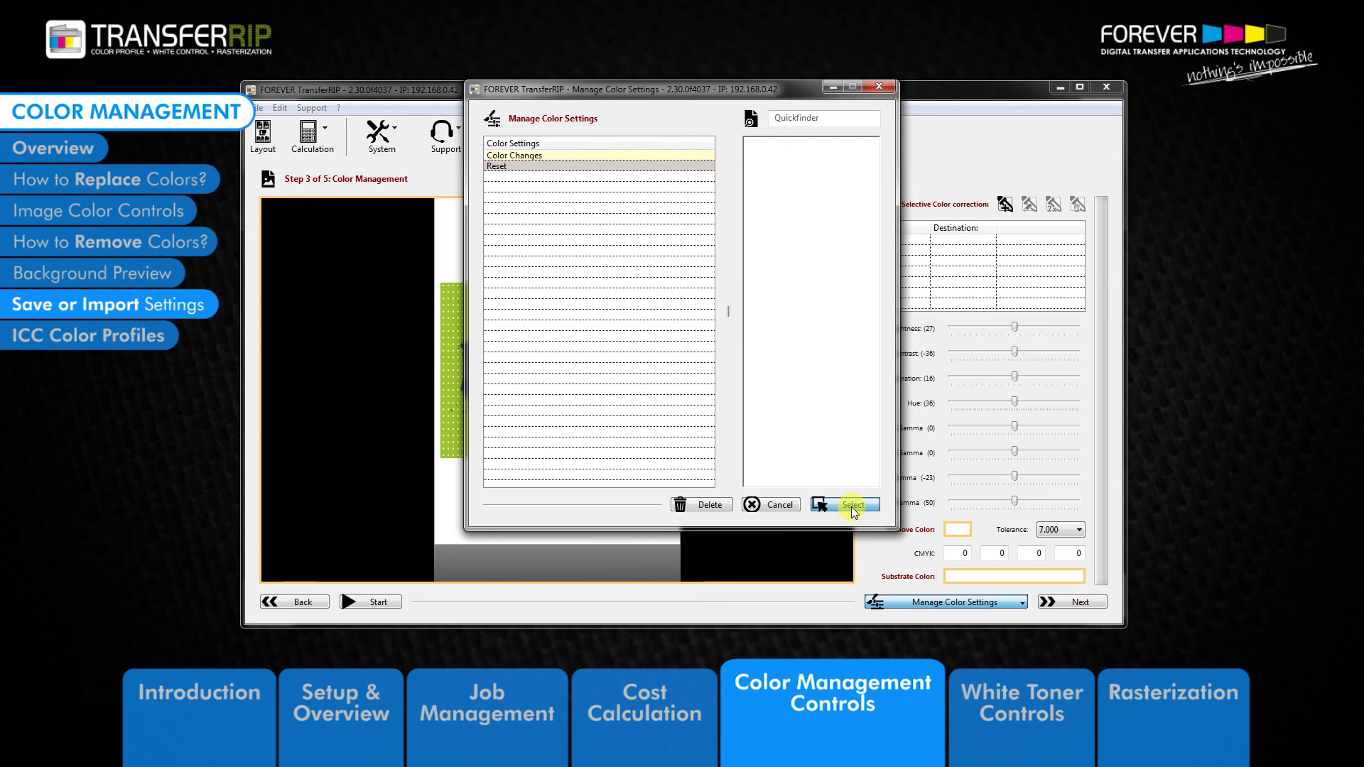